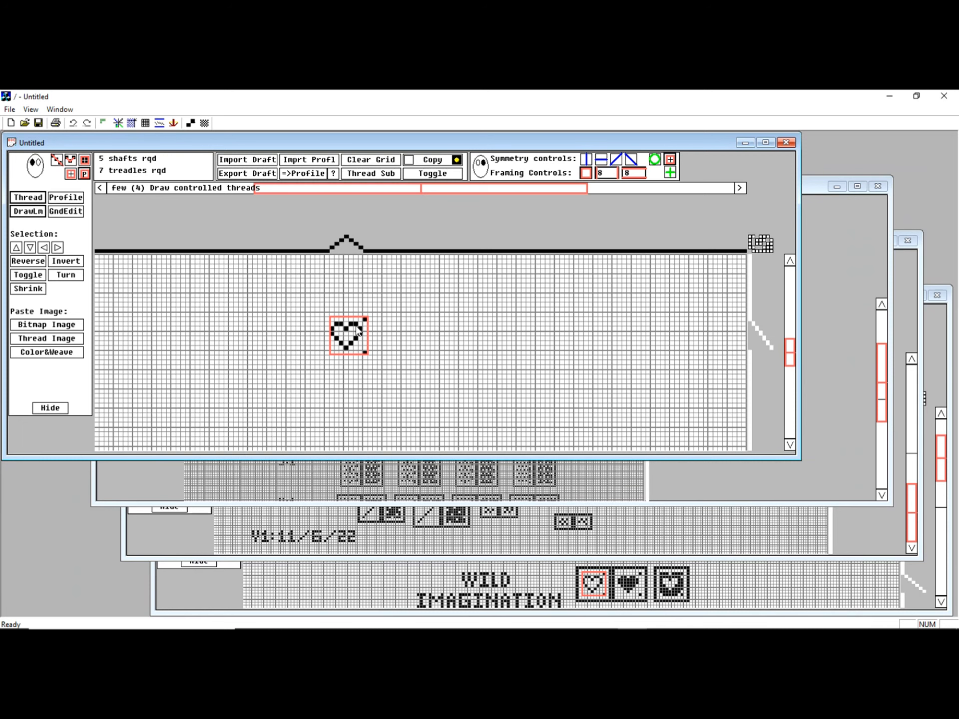
# - Bring the StructureLibrary_SummerWinter window forward and examine its 1:1 and Taquete structures
pyautogui.click(838, 277)
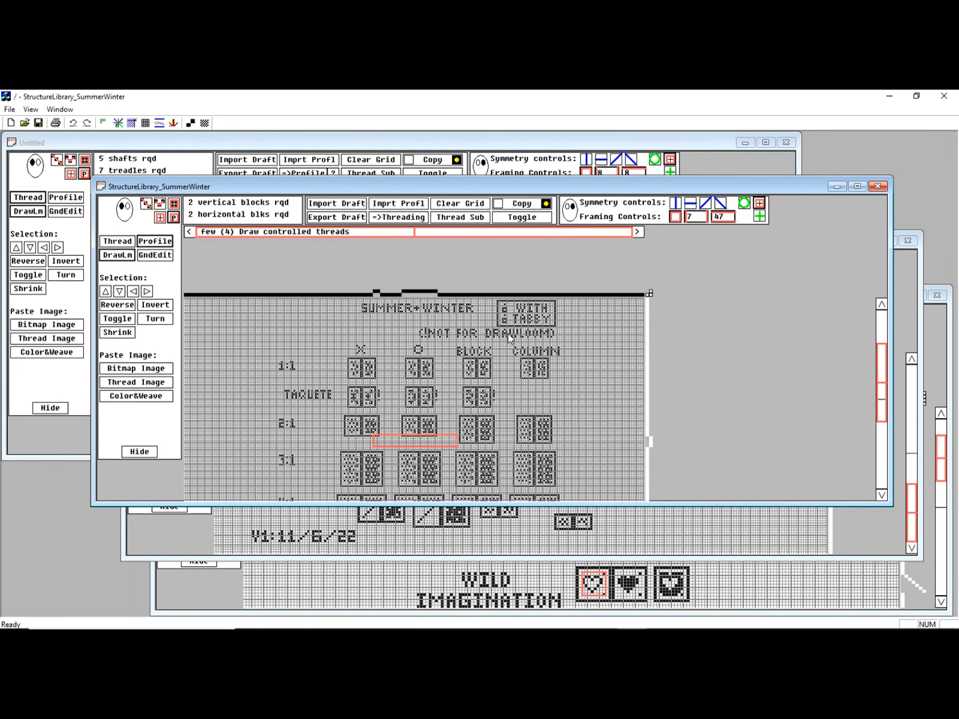
pyautogui.scroll(2, 508, 334)
pyautogui.moveTo(470, 351); pyautogui.dragTo(466, 325)
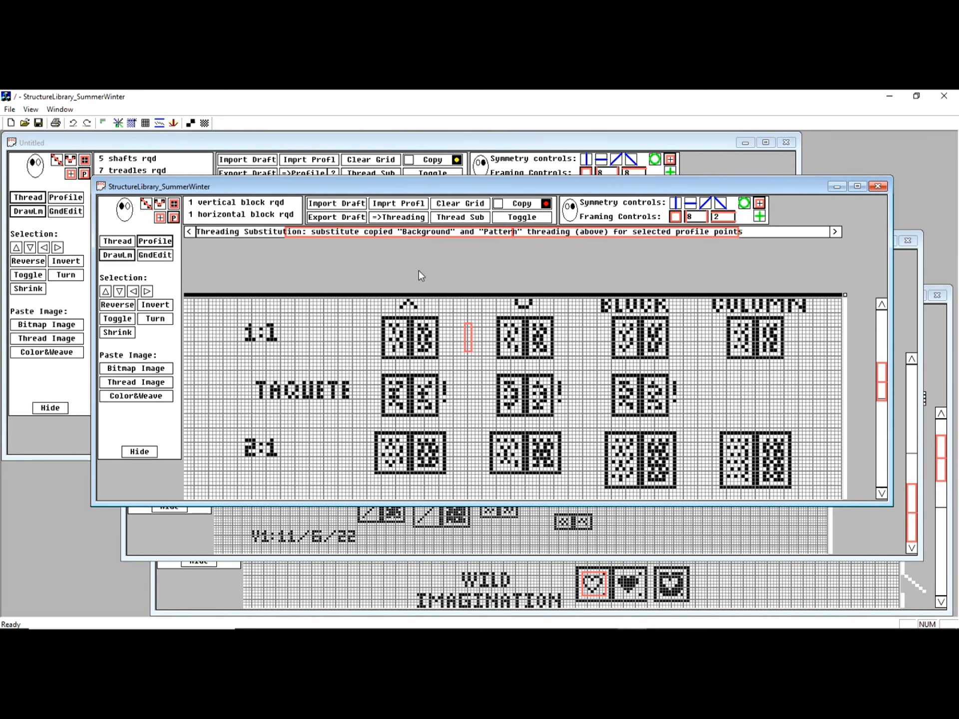
pyautogui.click(546, 204)
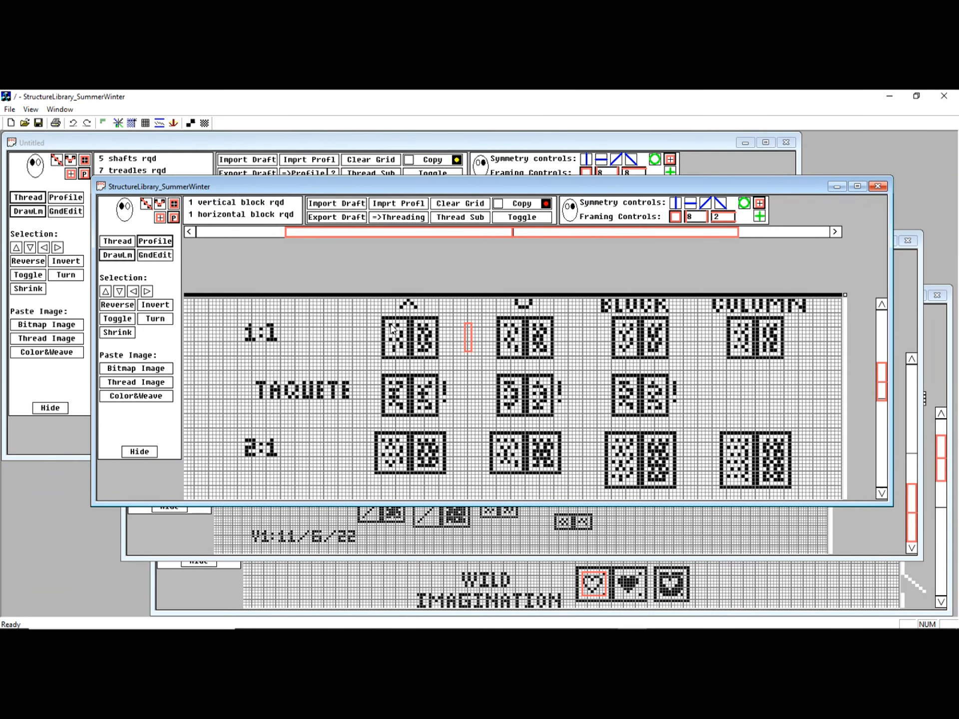
pyautogui.scroll(1, 681, 378)
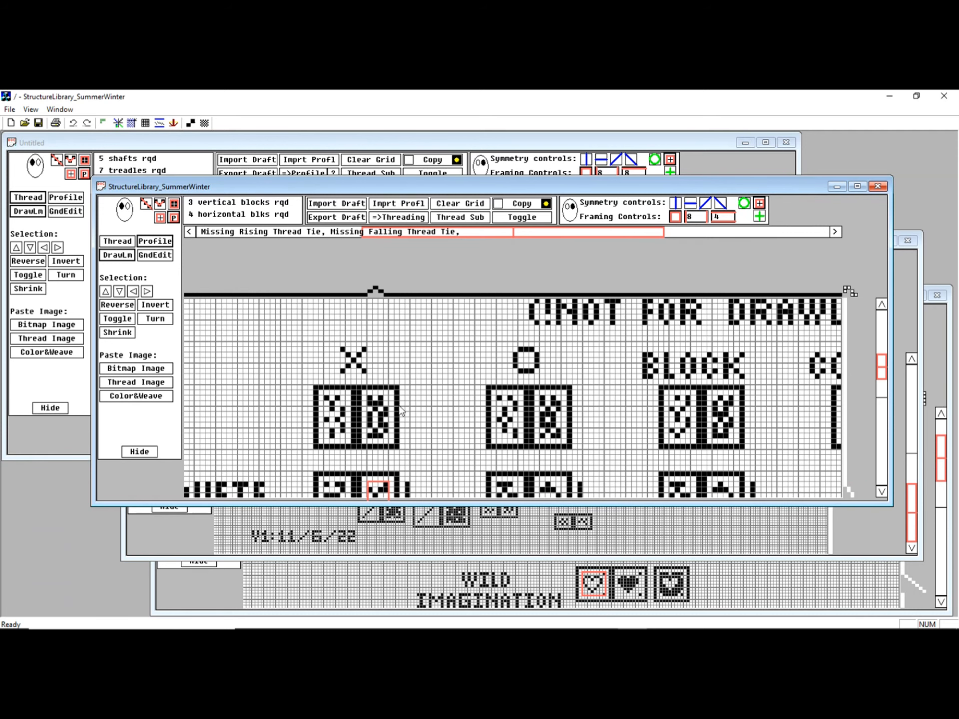
pyautogui.scroll(-1, 520, 397)
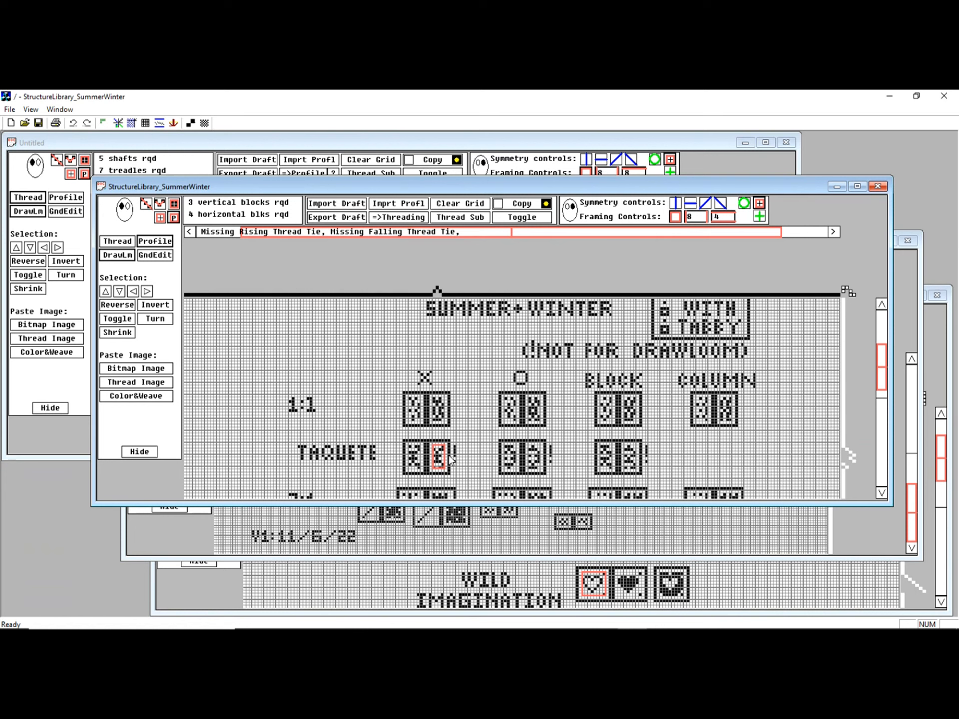
# - Copy the 2:1 structure in the X column of the SummerWinter library, its light half as background and its dark half as pattern
pyautogui.click(883, 404)
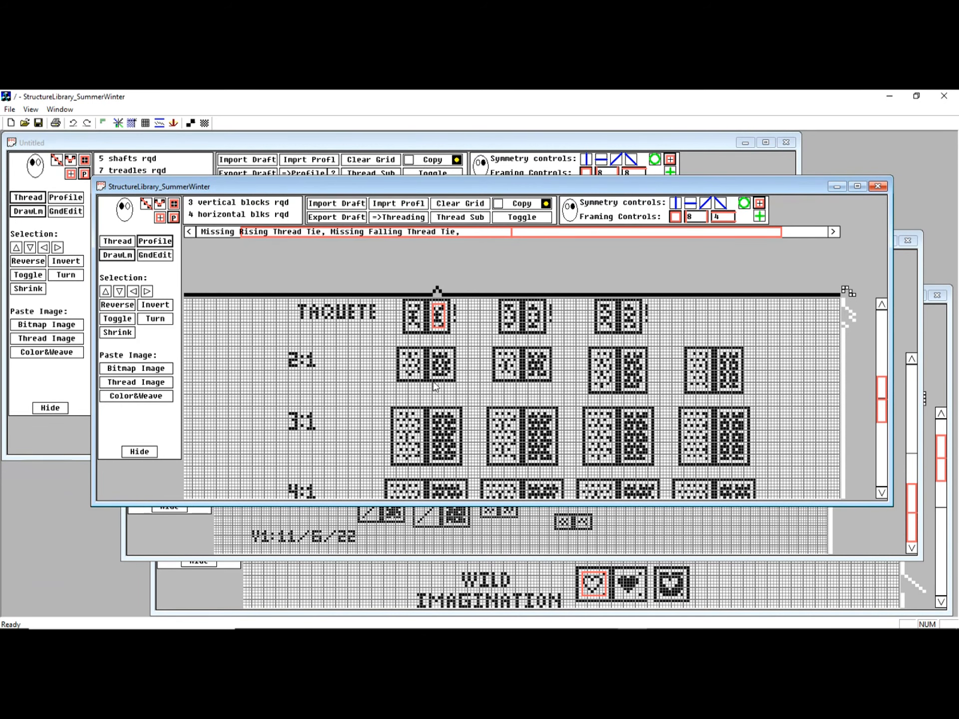
pyautogui.scroll(2, 434, 385)
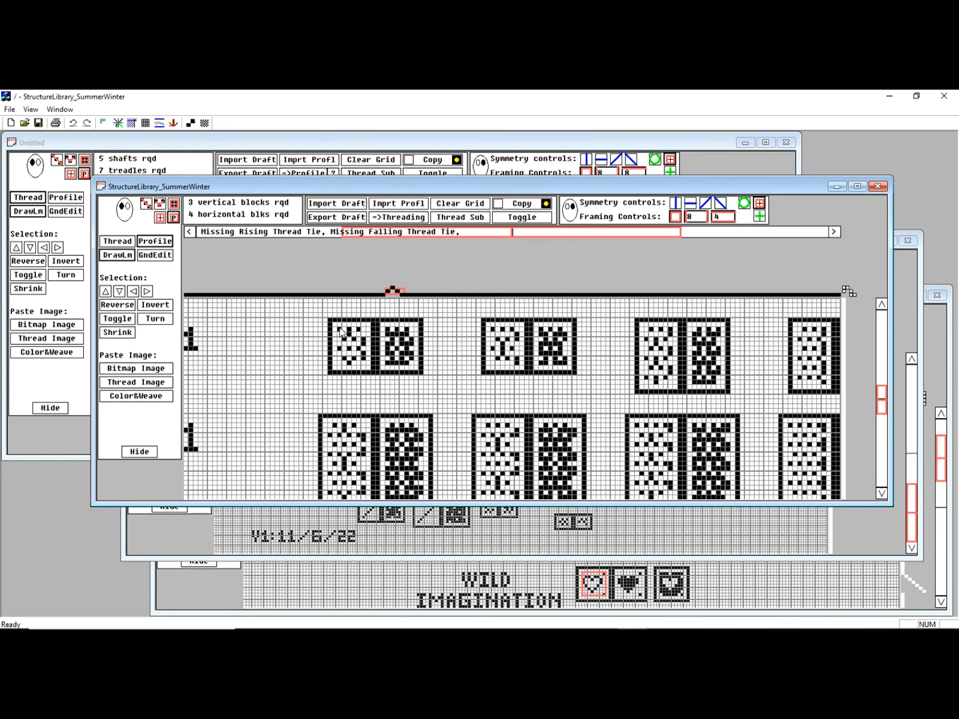
pyautogui.moveTo(339, 331)
pyautogui.mouseDown()
pyautogui.moveTo(370, 376)
pyautogui.moveTo(369, 363)
pyautogui.mouseUp()
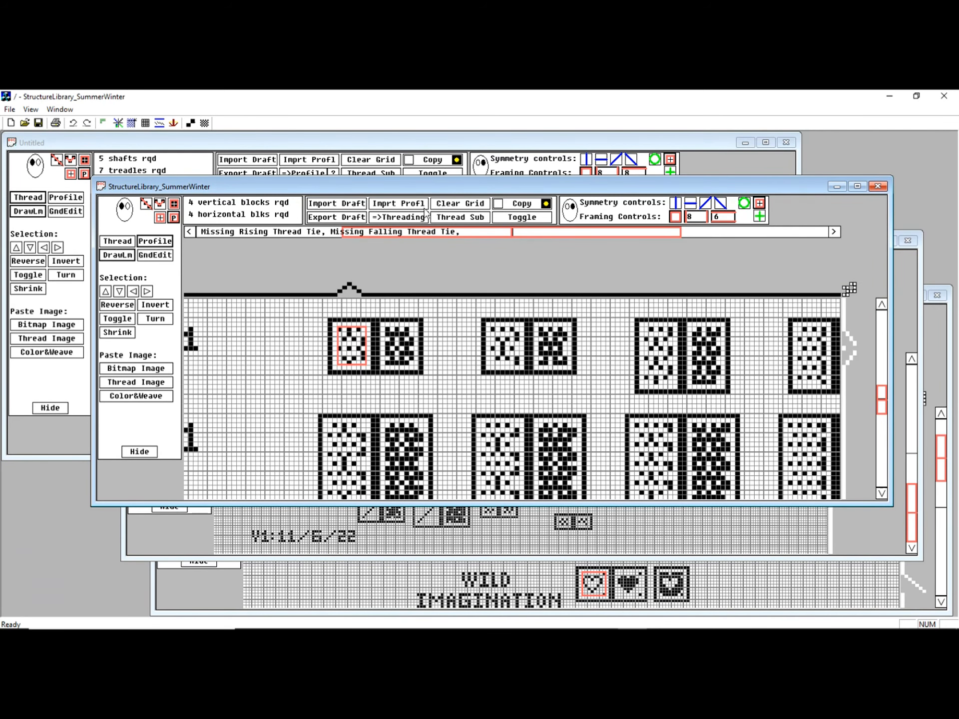
pyautogui.click(505, 204)
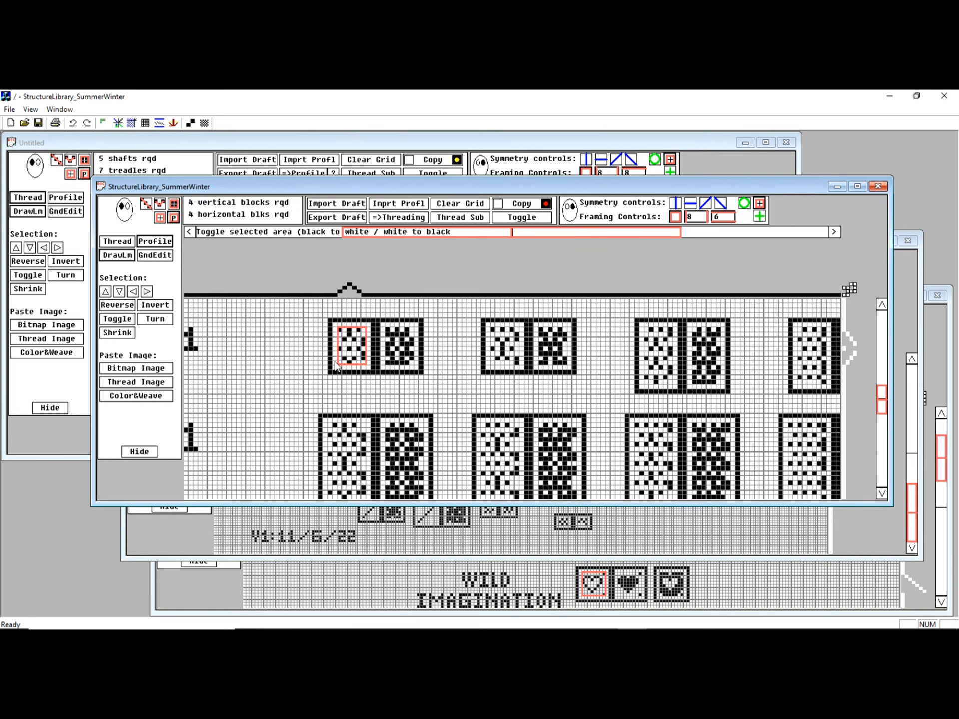
pyautogui.moveTo(388, 329); pyautogui.dragTo(418, 368)
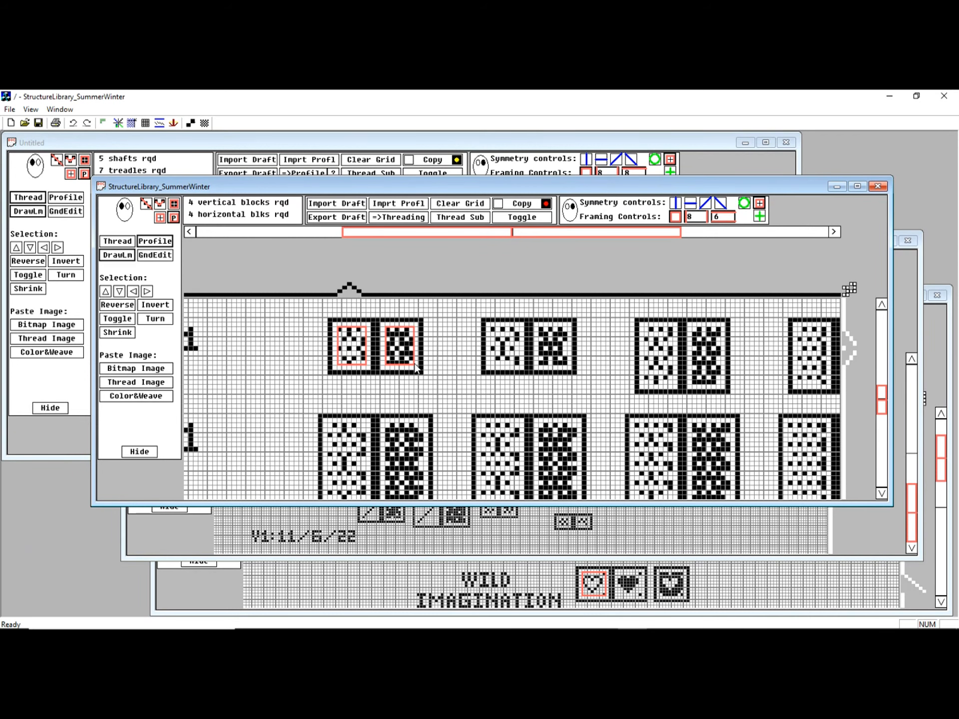
pyautogui.click(545, 205)
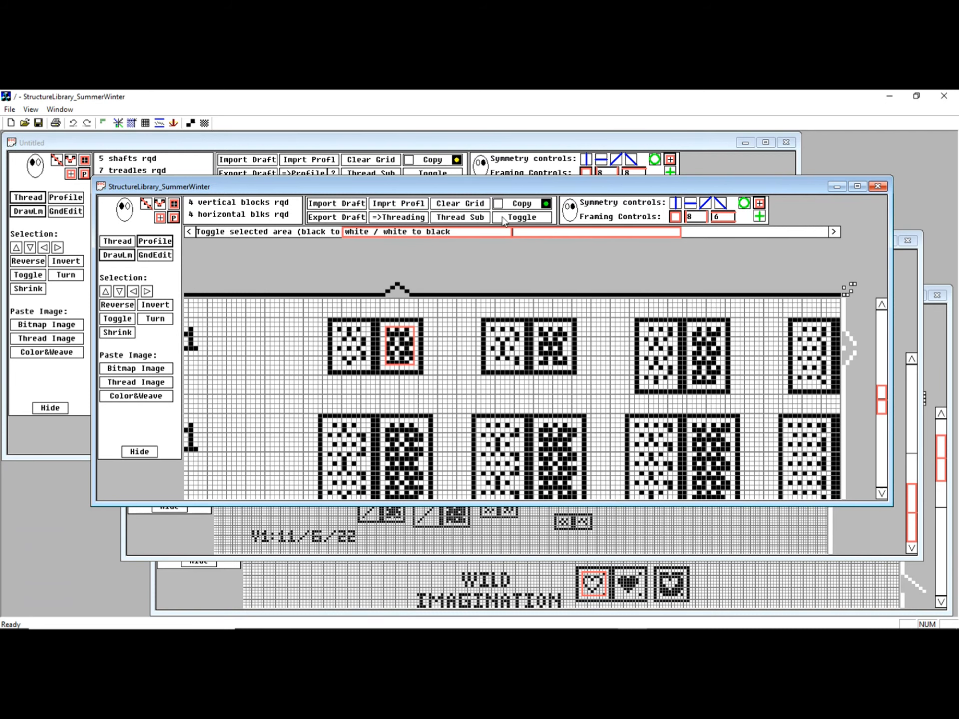
# - Apply threading substitution to the selected heart profile in the Untitled drawing using the copied 2:1 Summer and Winter structure, and inspect the draft
pyautogui.click(654, 146)
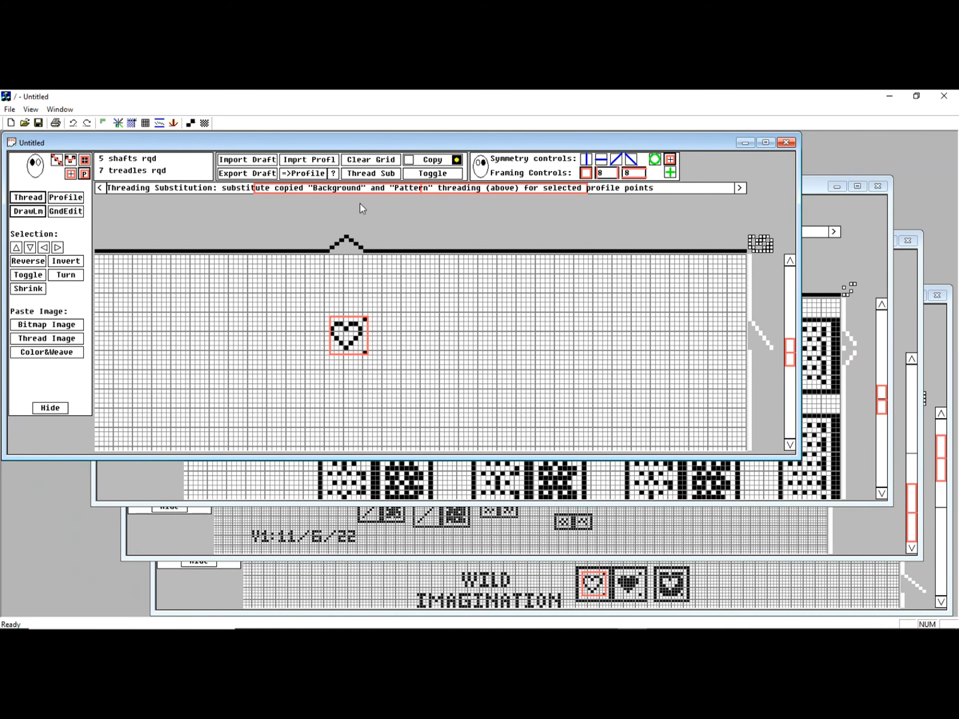
pyautogui.scroll(-2, 389, 345)
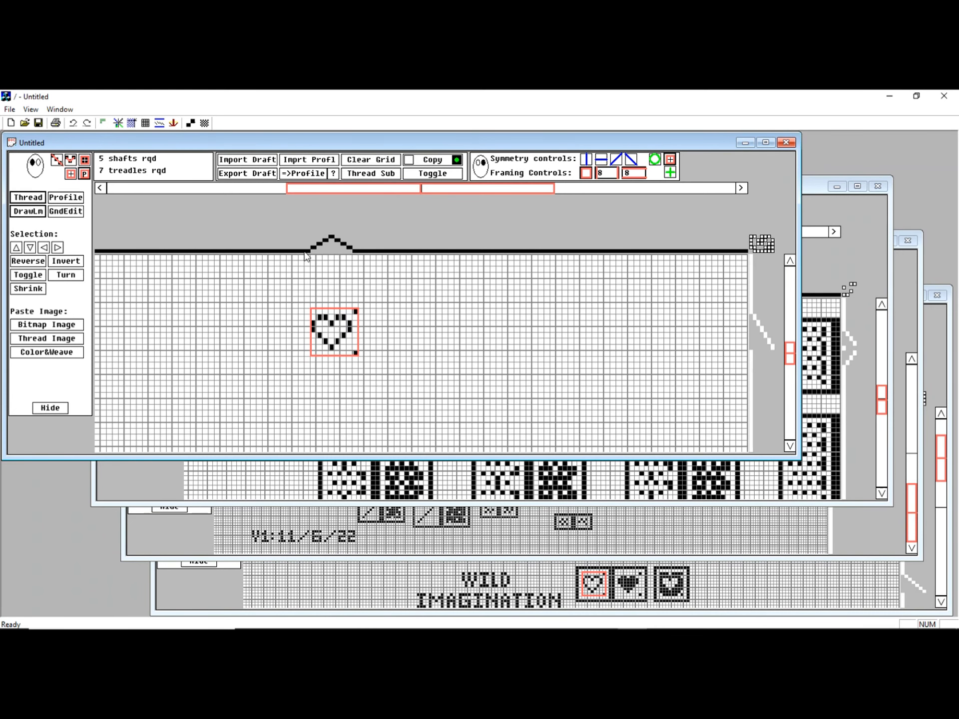
pyautogui.click(374, 175)
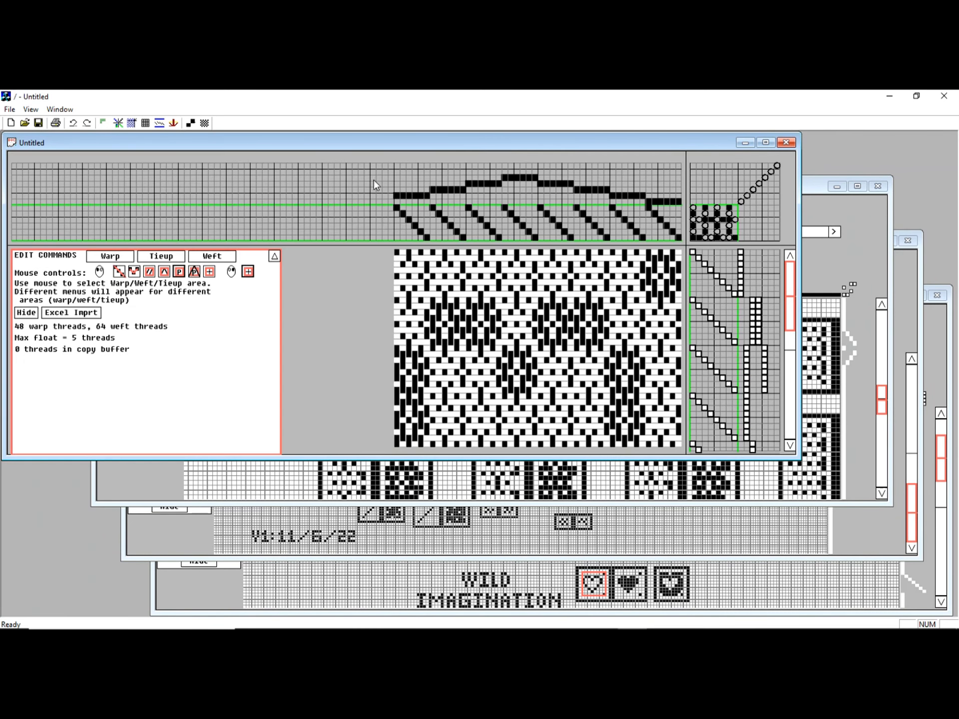
pyautogui.scroll(-4, 416, 249)
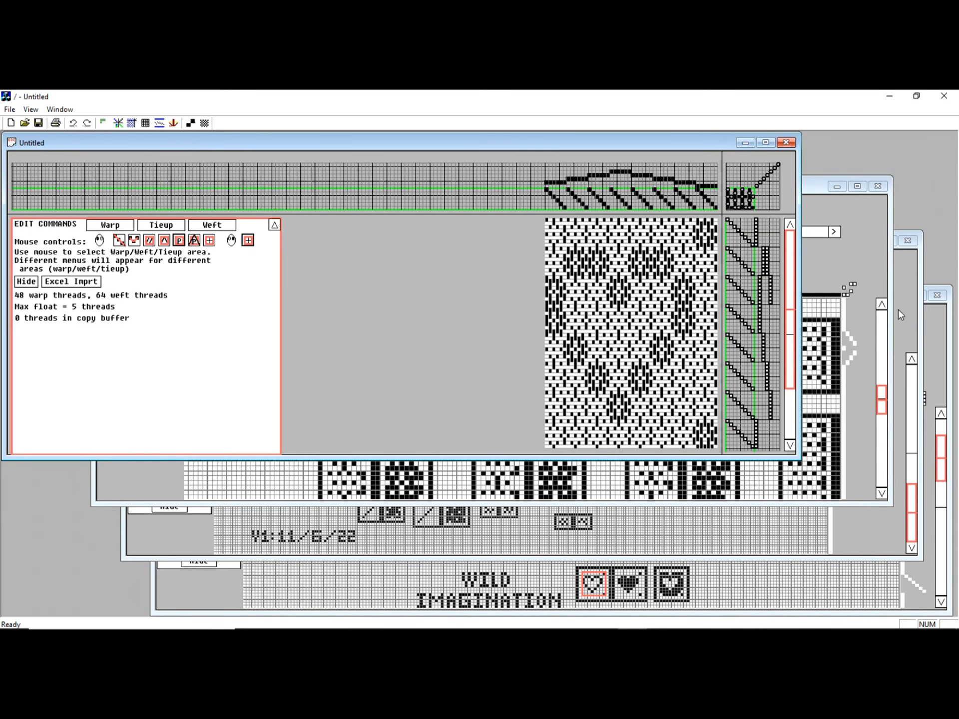
# - View the drawloom structures in StructureLibrary_Non_SnW and the Drawloom Weaving book cover in the image viewer, and return to the library
pyautogui.click(904, 296)
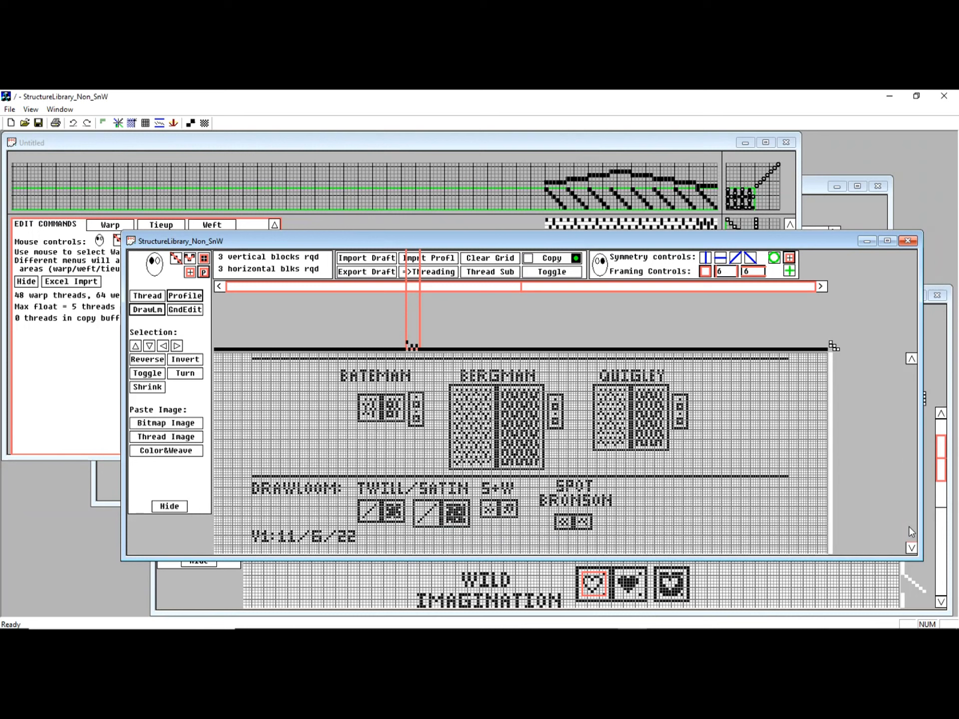
pyautogui.moveTo(492, 628)
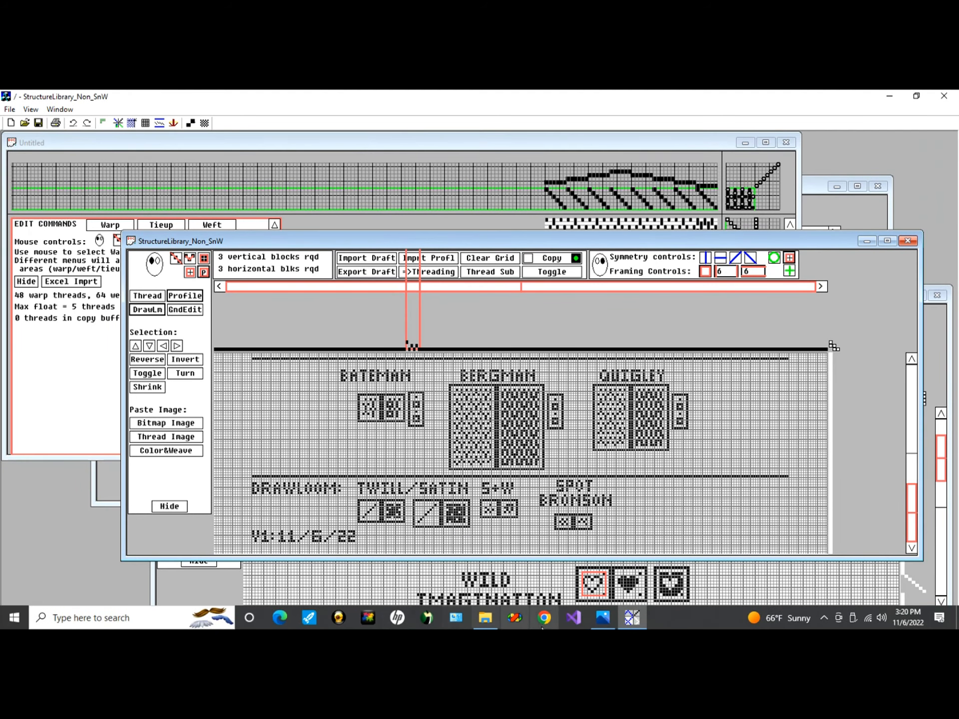
pyautogui.click(601, 619)
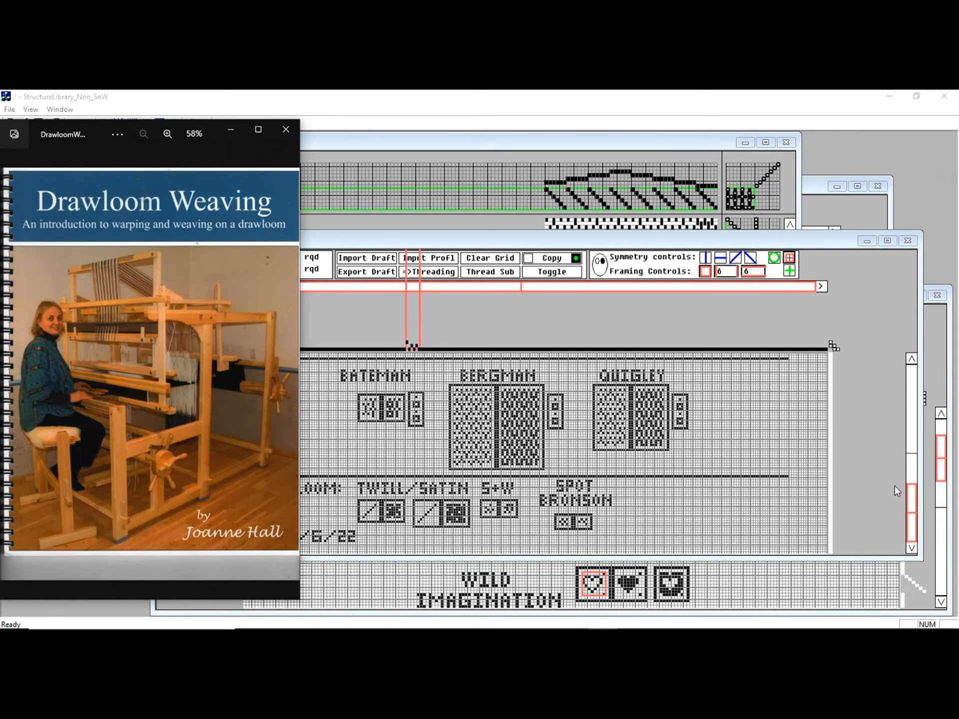
pyautogui.click(880, 504)
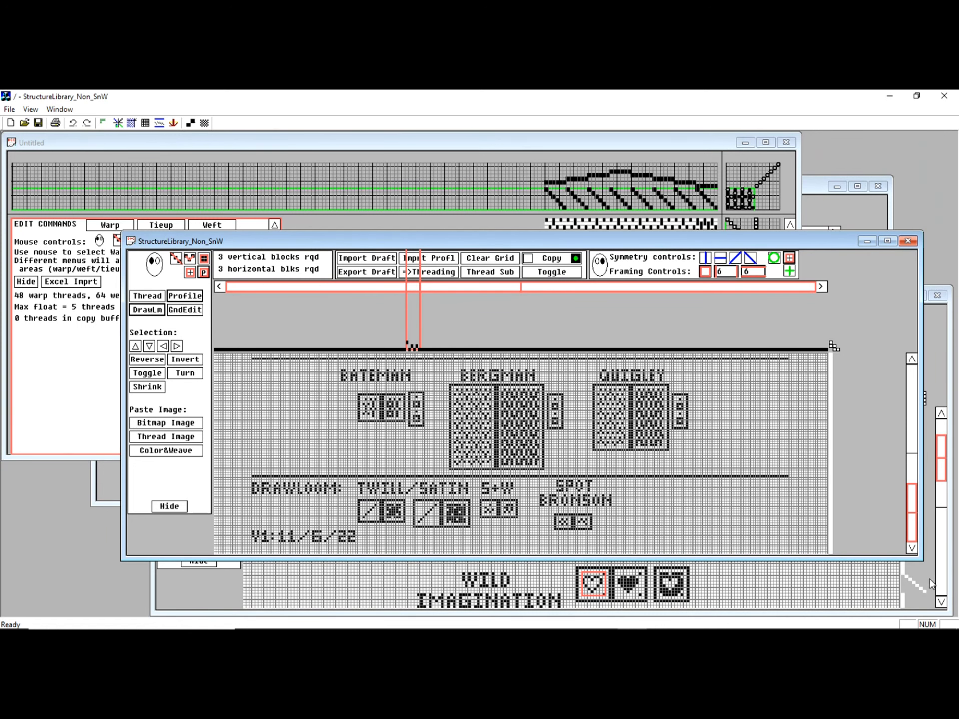
# - In StructureLibrary_WarpedImagination, copy the outlined heart under Wild Imagination as background and the filled heart beside it as pattern
pyautogui.click(925, 570)
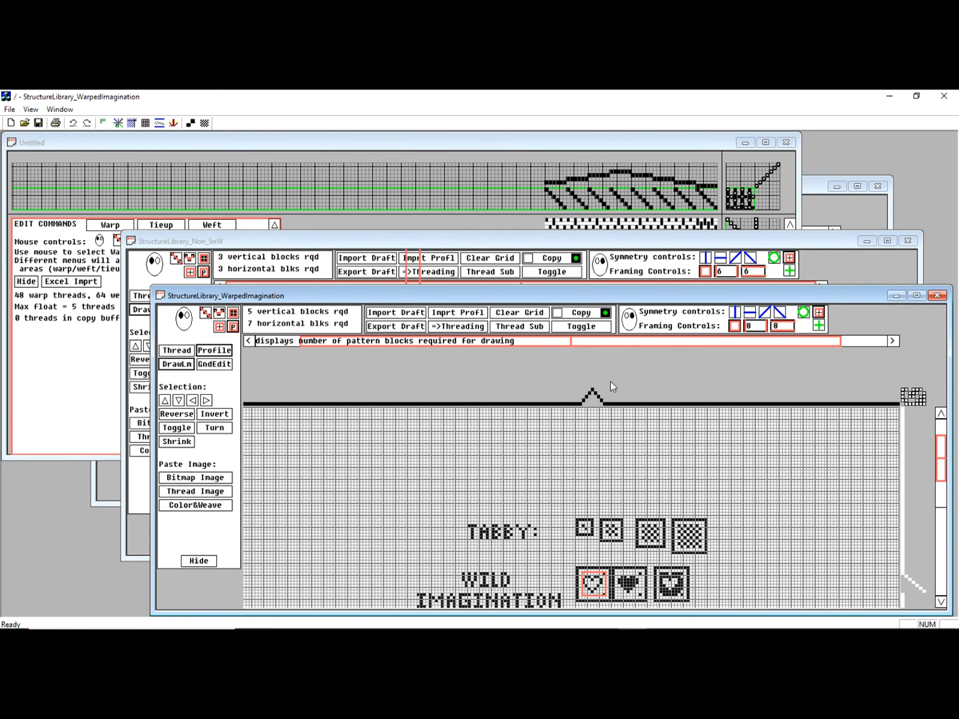
pyautogui.moveTo(943, 464); pyautogui.dragTo(942, 501)
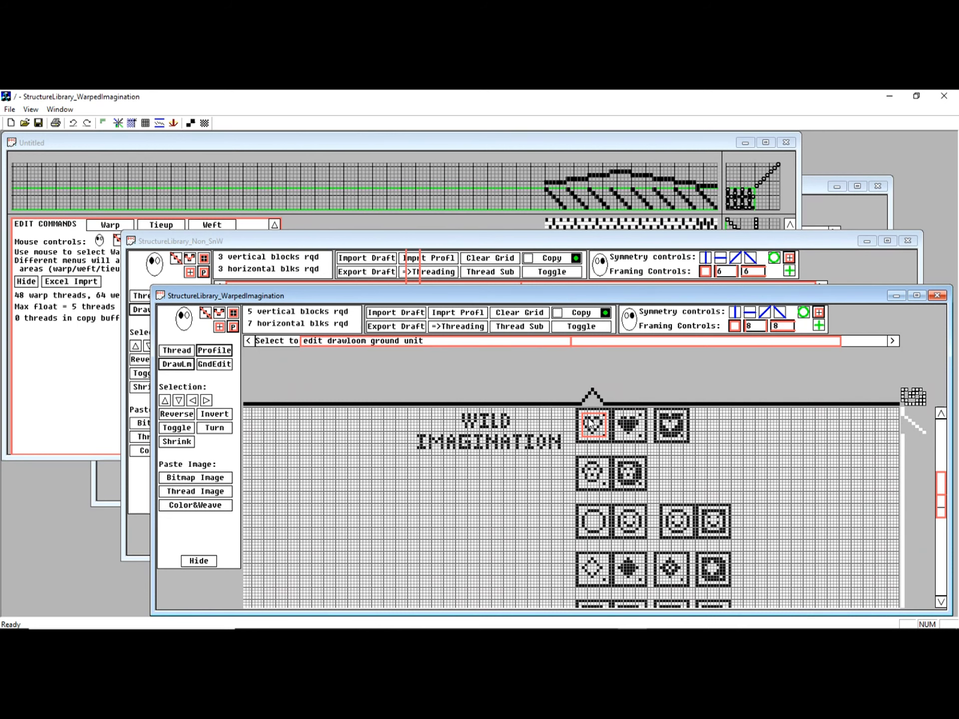
pyautogui.scroll(2, 593, 423)
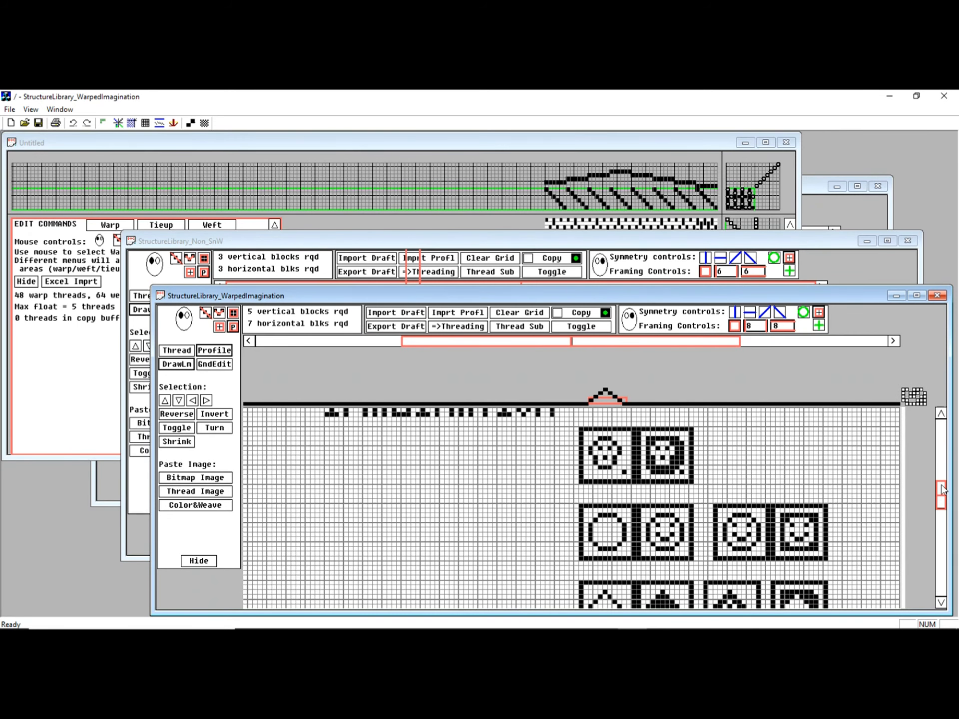
pyautogui.moveTo(941, 484); pyautogui.dragTo(941, 482)
pyautogui.moveTo(591, 453); pyautogui.dragTo(625, 486)
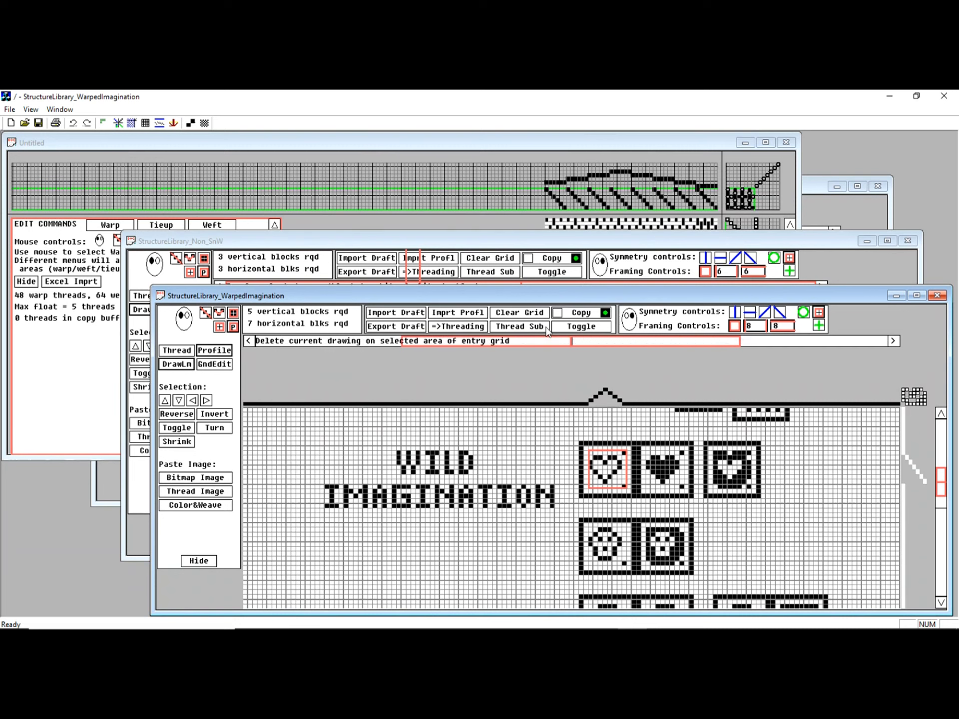
pyautogui.click(556, 320)
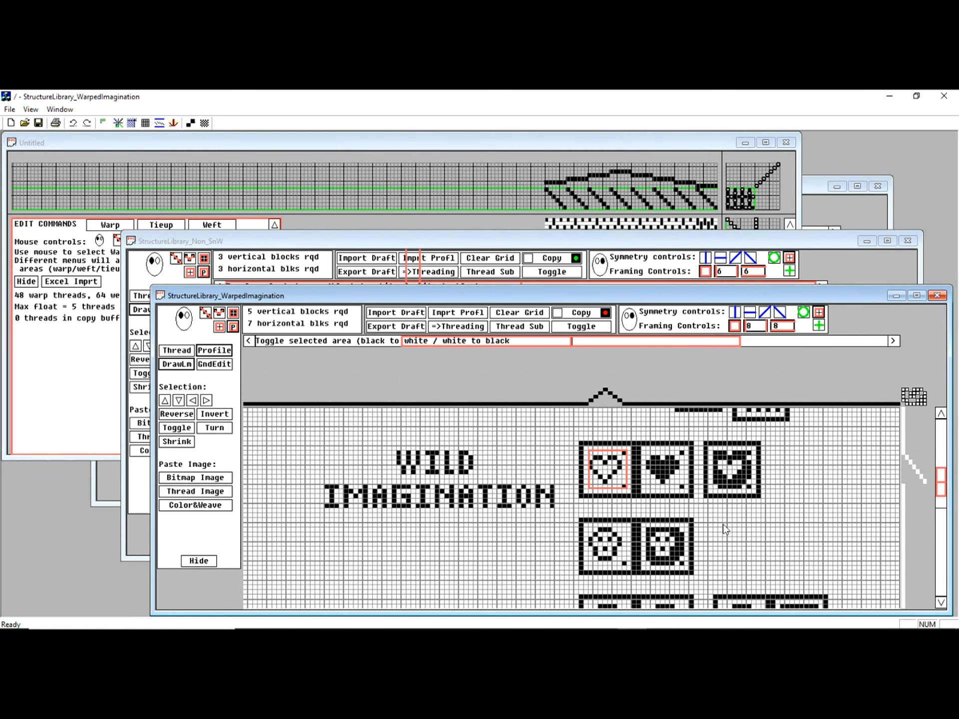
pyautogui.click(649, 457)
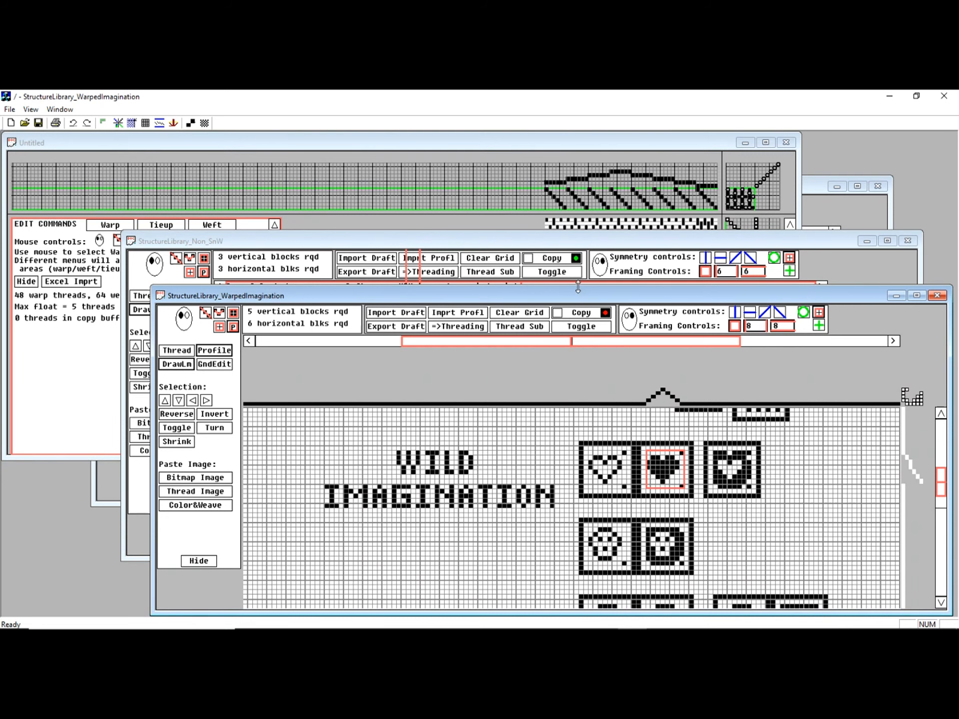
pyautogui.click(605, 314)
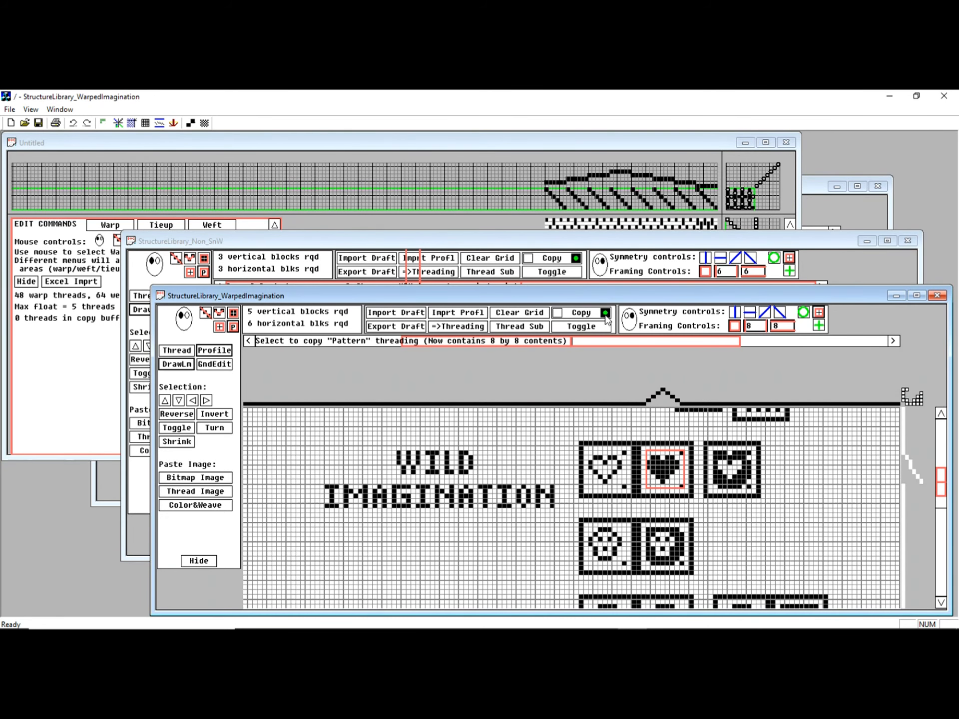
# - Substitute the copied heart threadings into the Untitled drawing's heart profile and display the resulting draft as a repeating pattern
pyautogui.click(547, 146)
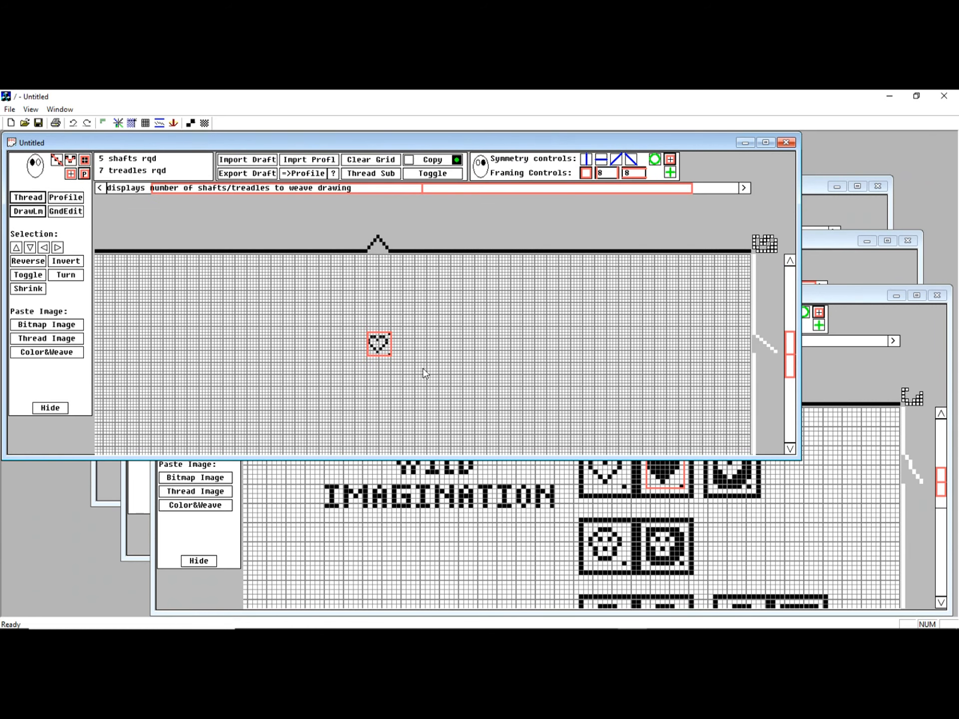
pyautogui.scroll(2, 424, 372)
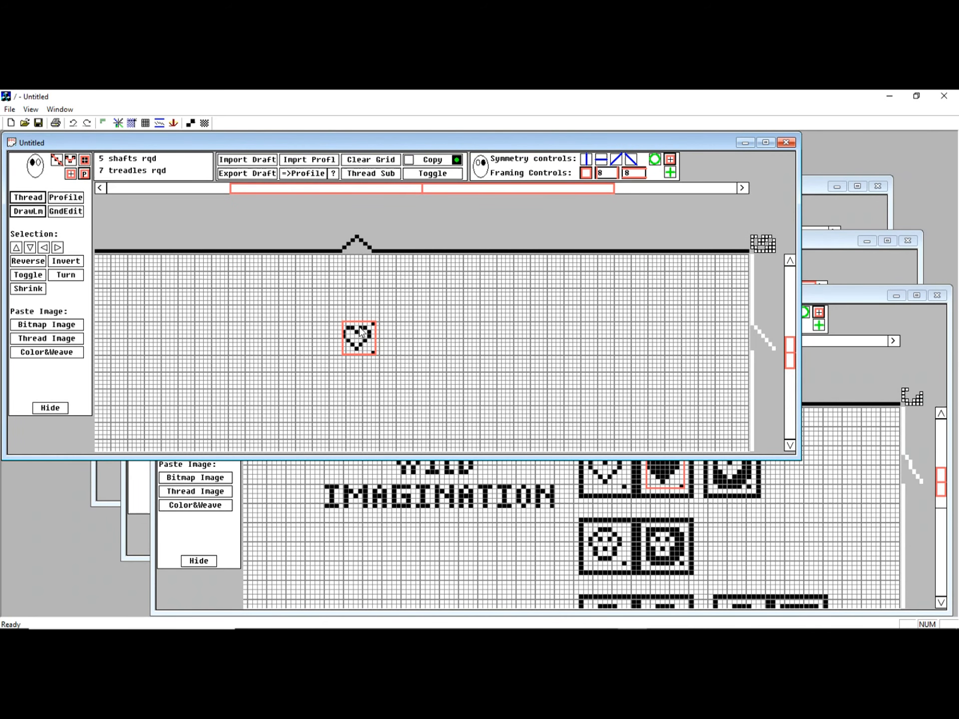
pyautogui.moveTo(346, 327); pyautogui.dragTo(375, 355)
pyautogui.click(372, 174)
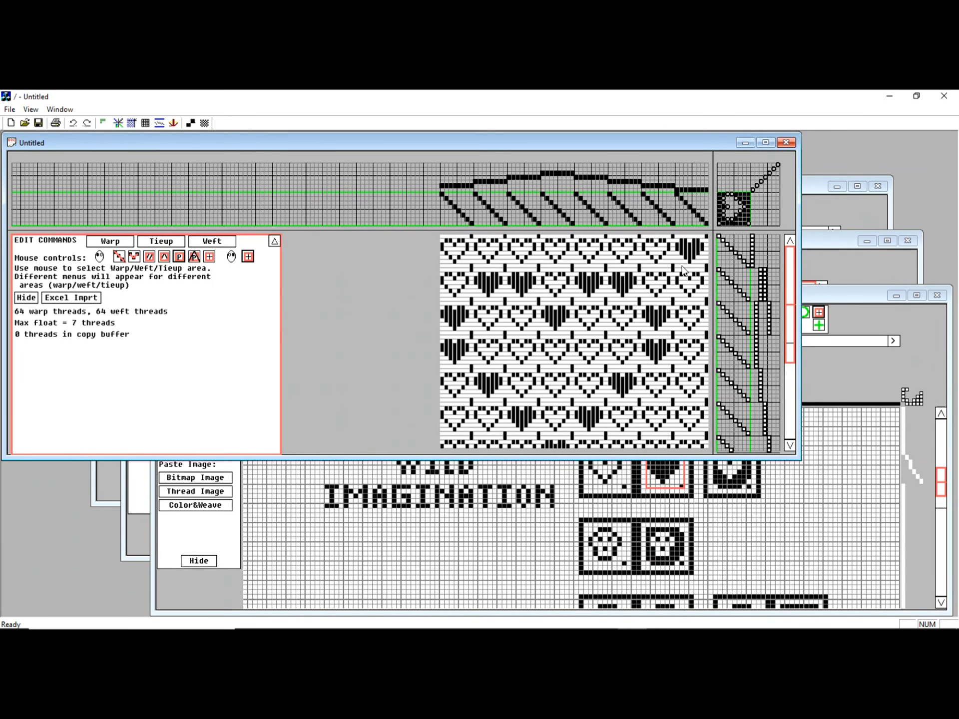
pyautogui.scroll(-1, 579, 369)
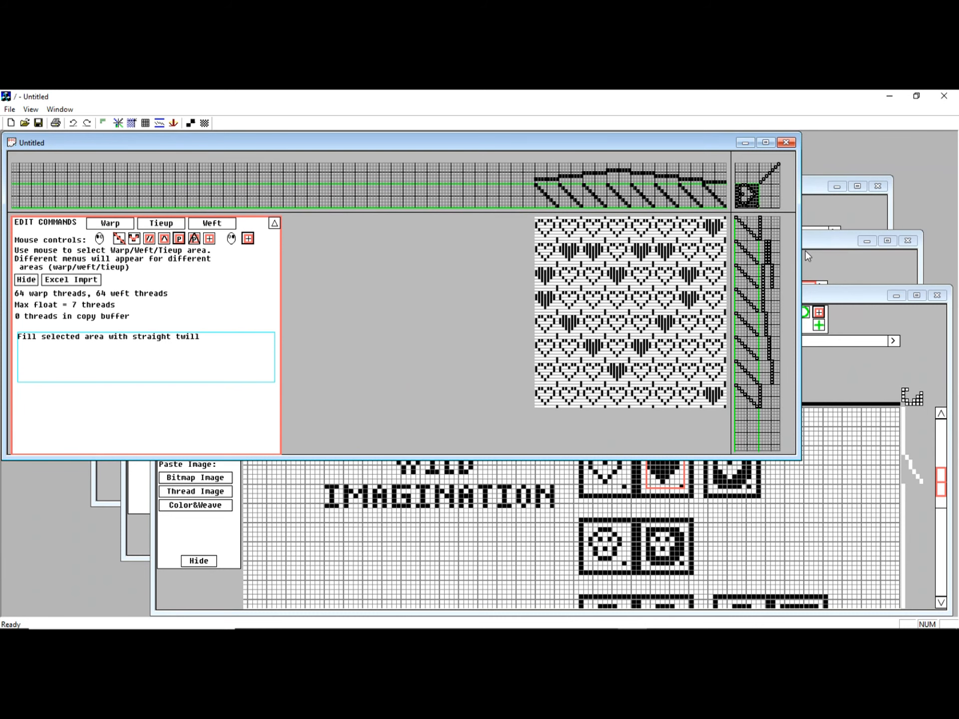
pyautogui.click(131, 124)
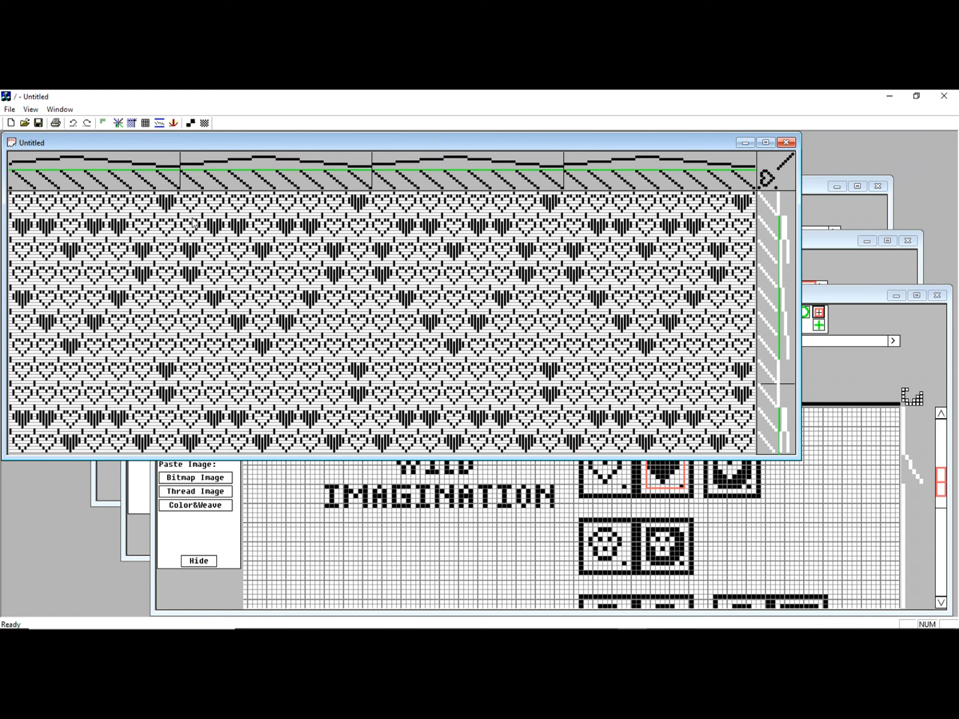
# - Return to StructureLibrary_WarpedImagination and look over the remaining Wild Imagination motif pairs
pyautogui.click(881, 300)
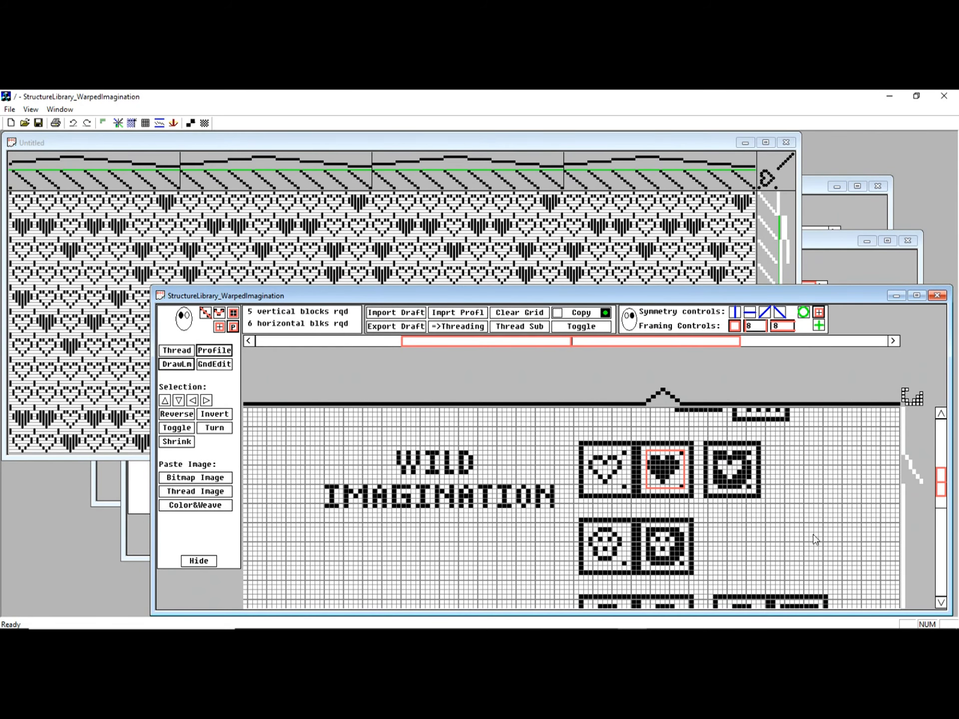
pyautogui.scroll(-2, 815, 539)
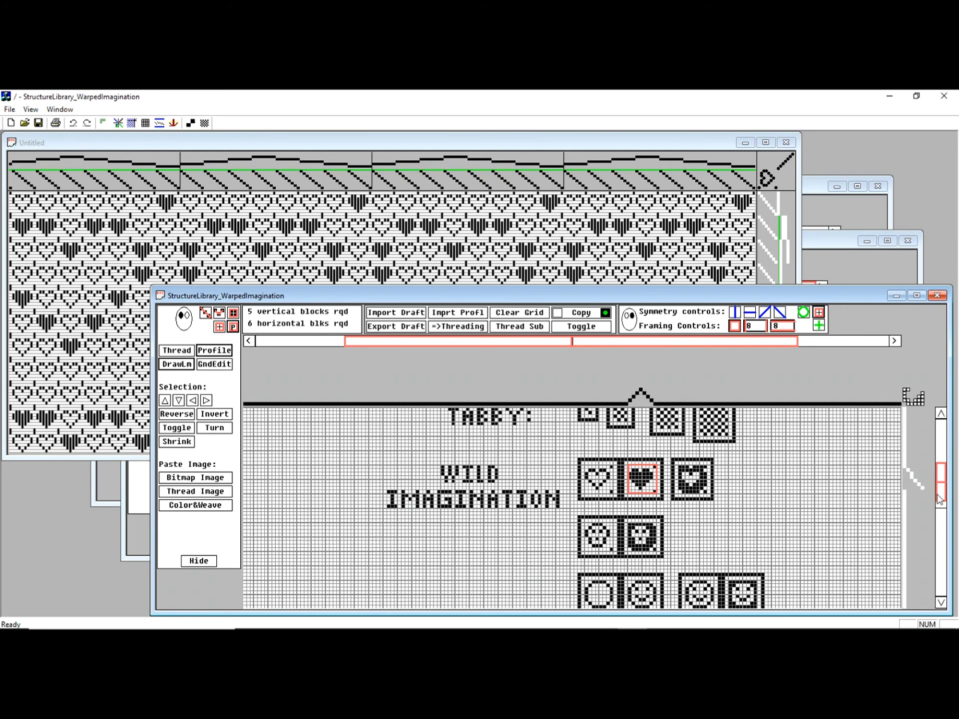
pyautogui.moveTo(940, 500); pyautogui.dragTo(940, 553)
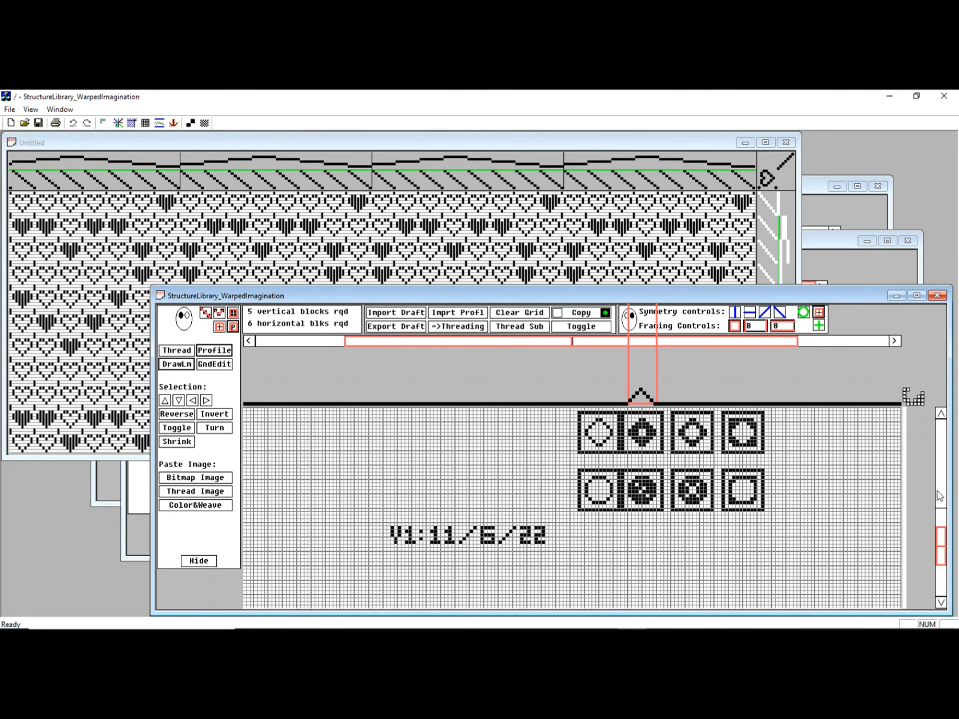
pyautogui.click(943, 492)
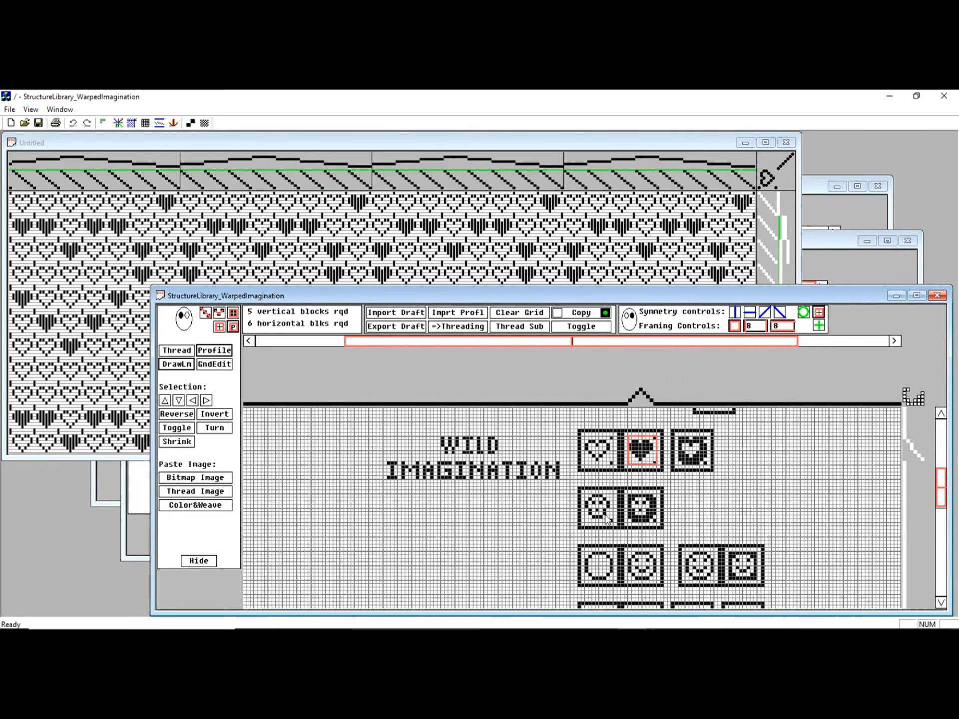